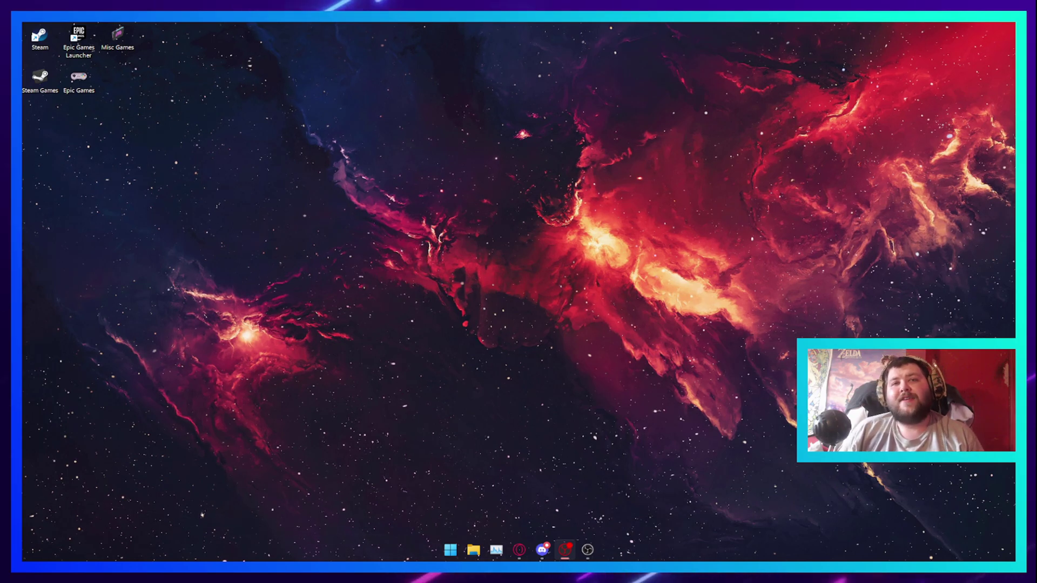
Step: In Opera, browse the OBS Forums themes listing across its first and second pages
click(519, 550)
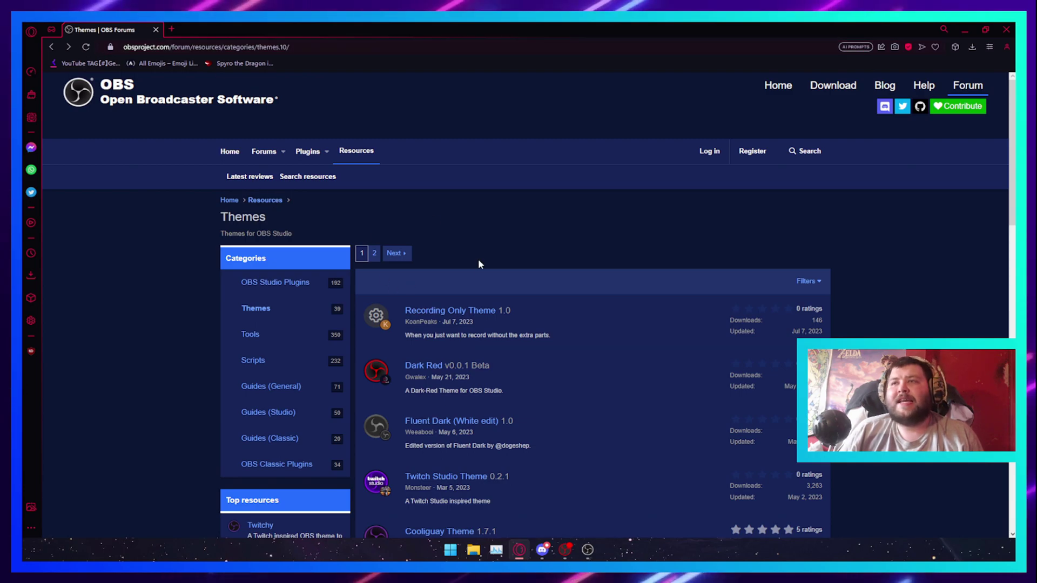
scroll(409, 229, down, 1)
scroll(410, 229, down, 15)
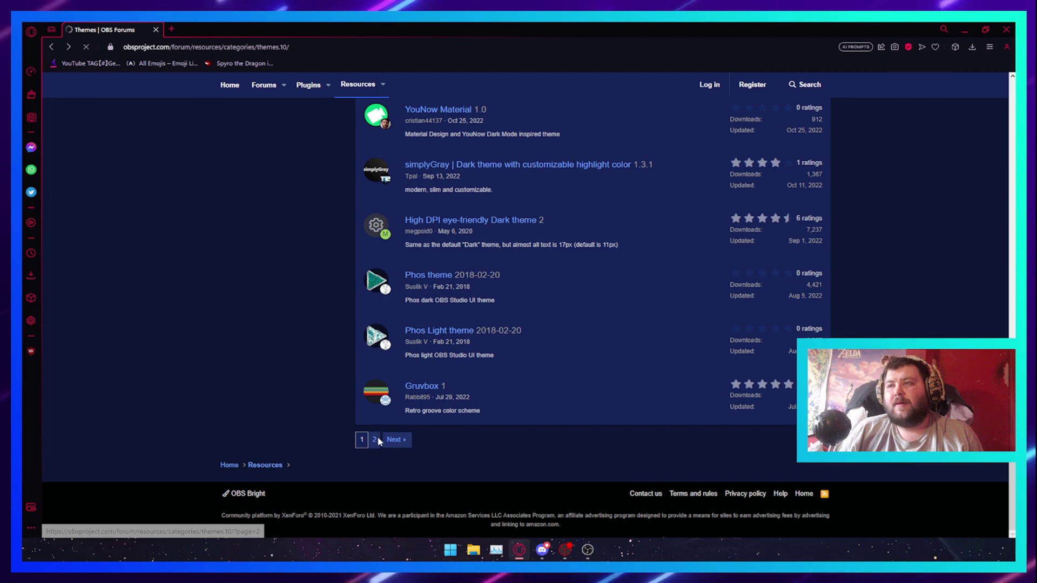
click(374, 440)
scroll(403, 314, down, 4)
scroll(403, 312, down, 12)
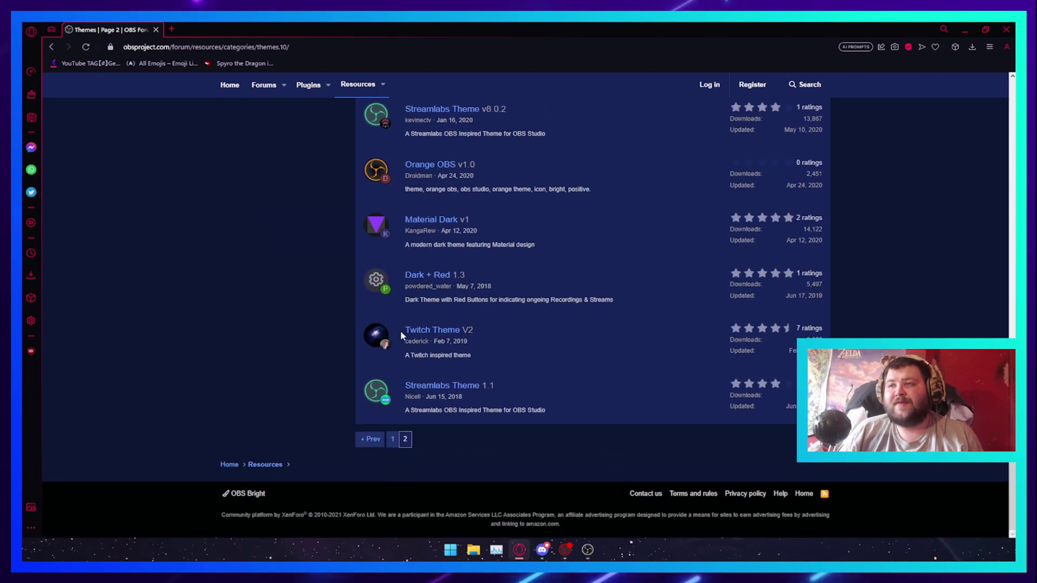
click(394, 438)
scroll(398, 281, down, 5)
scroll(398, 262, down, 7)
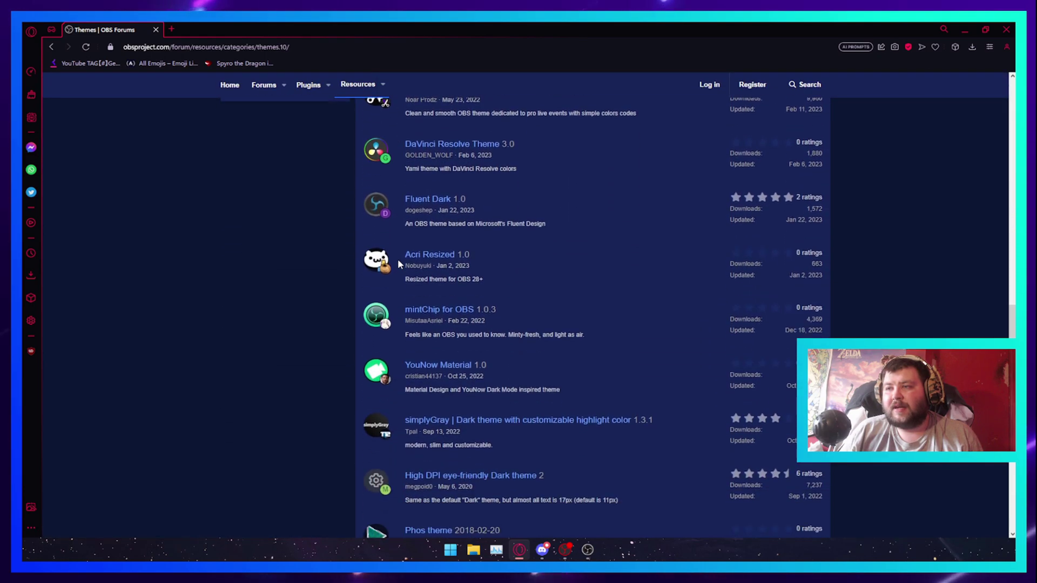
Step: Open the DaVinci Resolve Theme 3.0 resource page from the listing
scroll(398, 263, down, 3)
scroll(398, 263, up, 4)
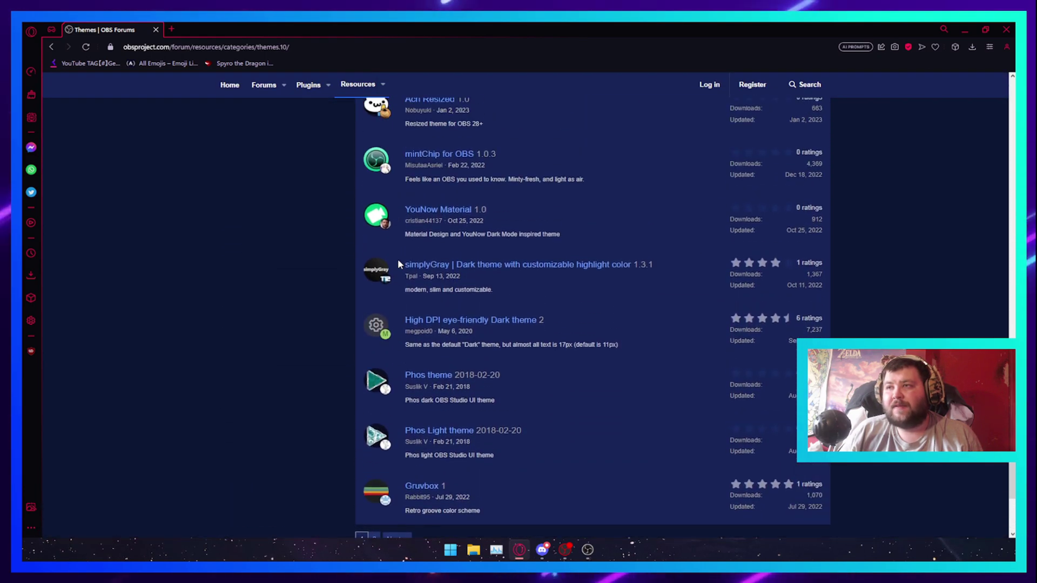
scroll(398, 258, up, 4)
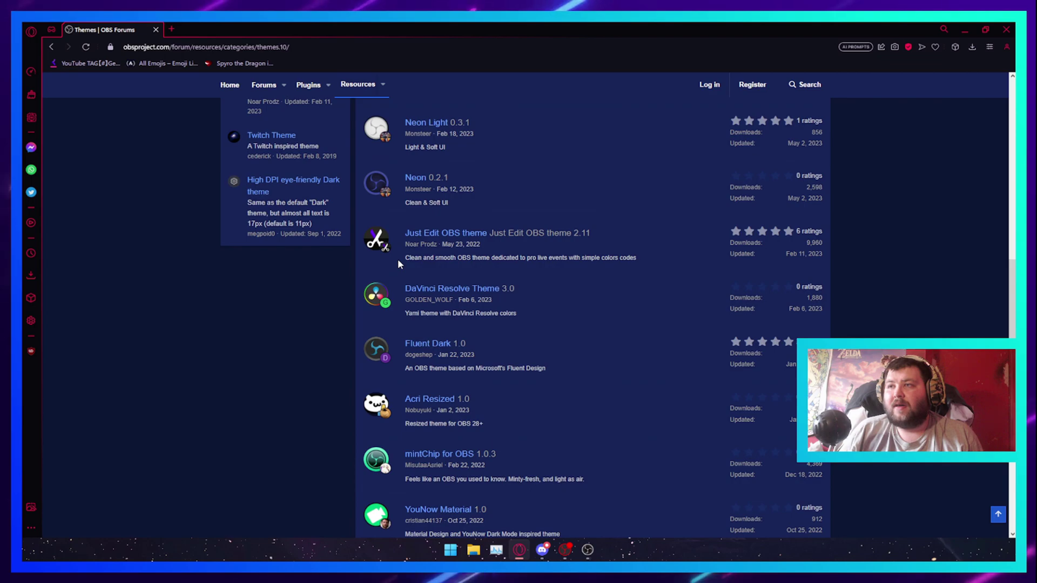
click(452, 289)
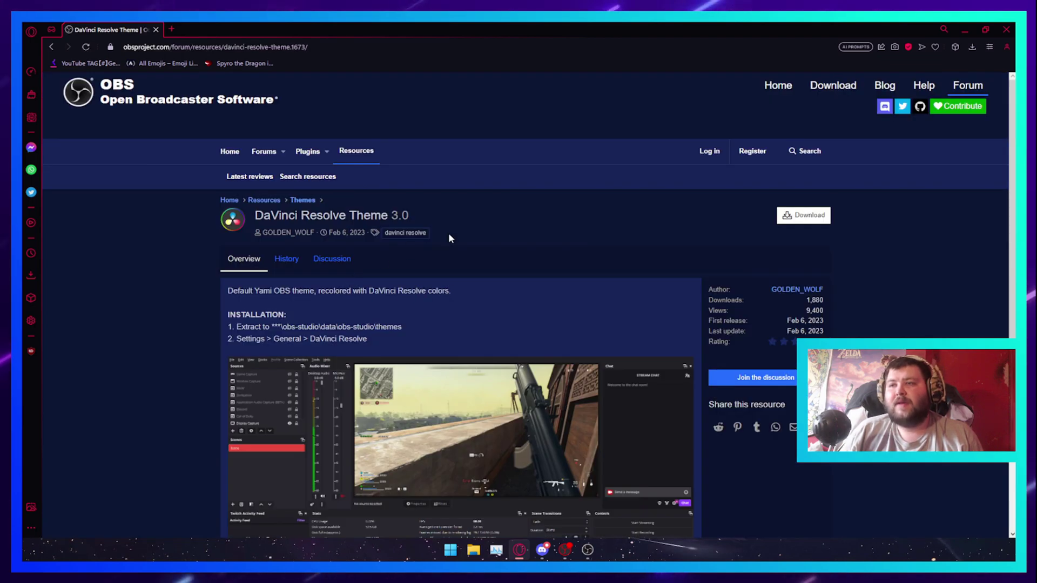
Step: Download the DaVinci Resolve theme zip, open it, and minimize the browser
scroll(452, 230, down, 2)
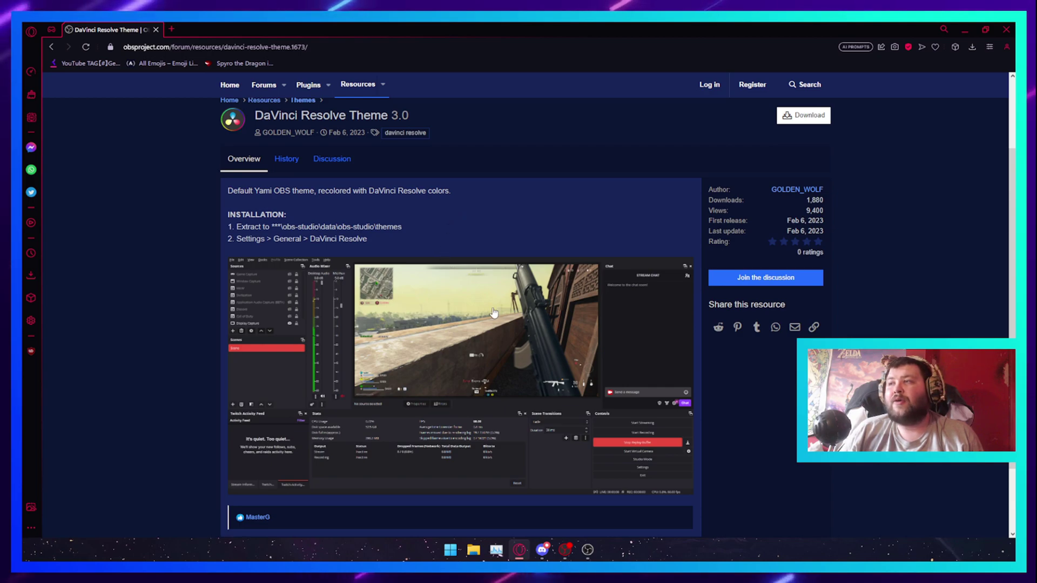
scroll(641, 222, up, 2)
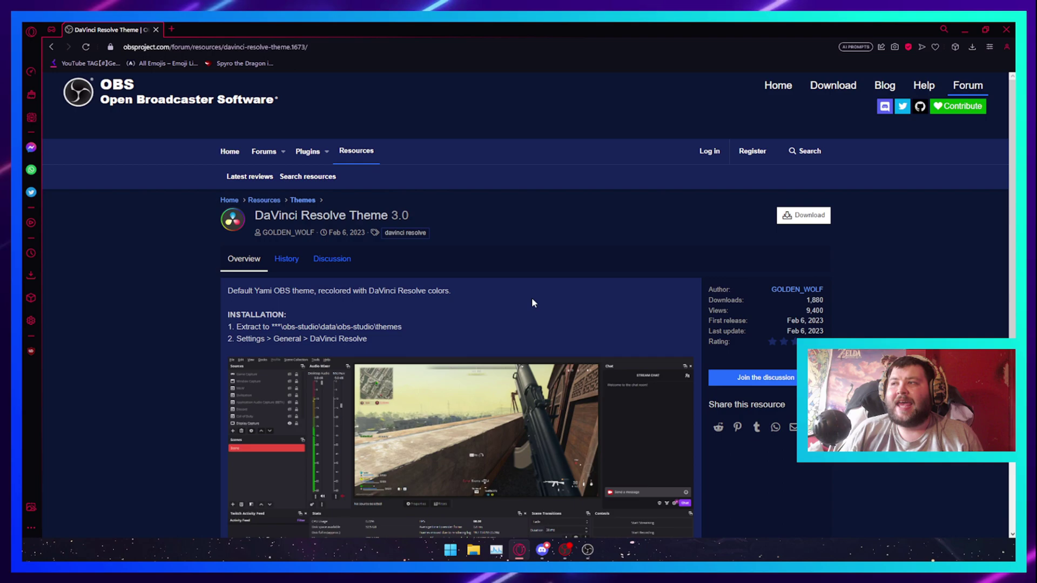
click(803, 216)
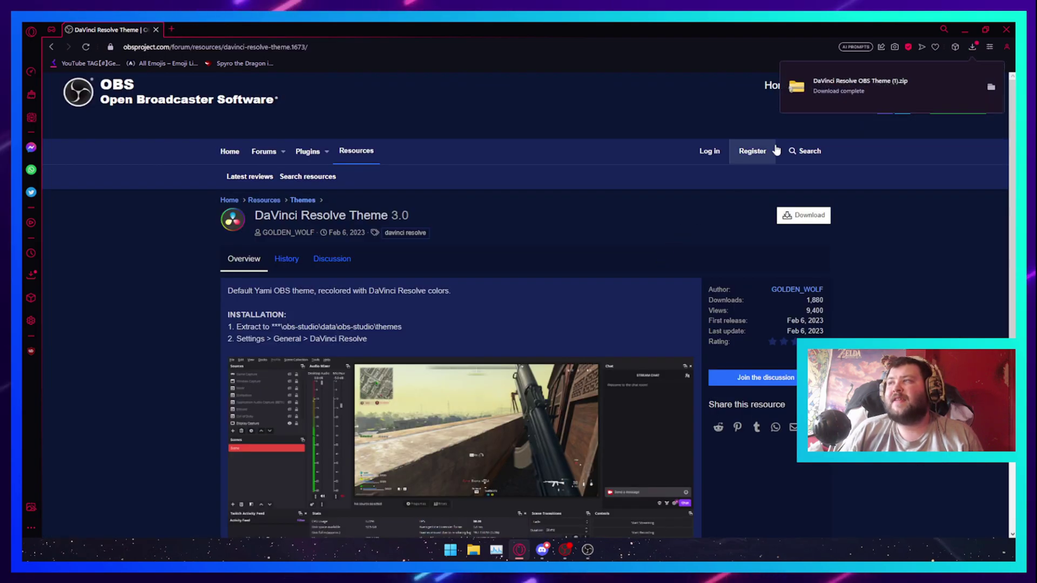
click(852, 91)
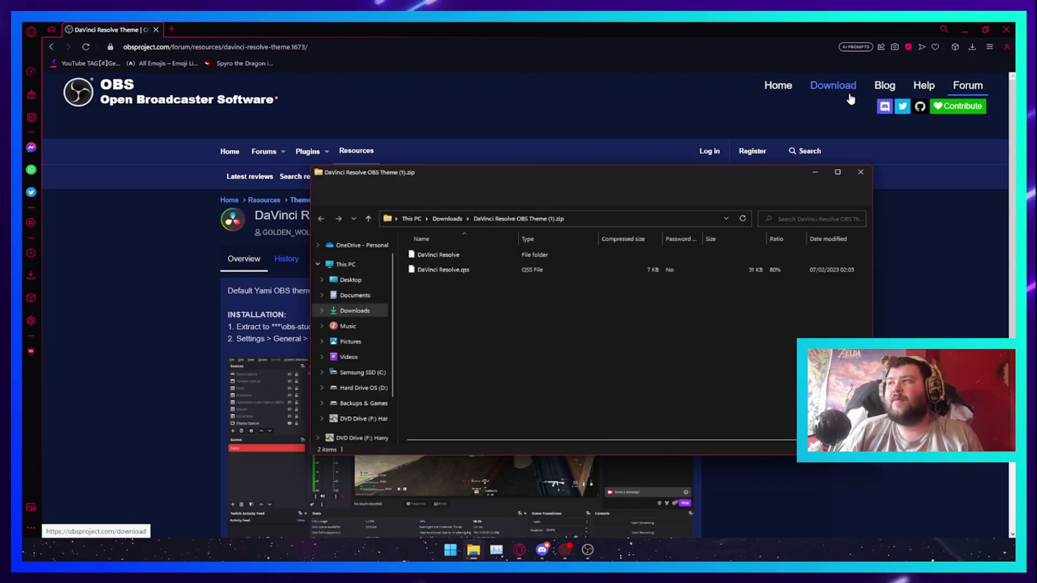
click(967, 31)
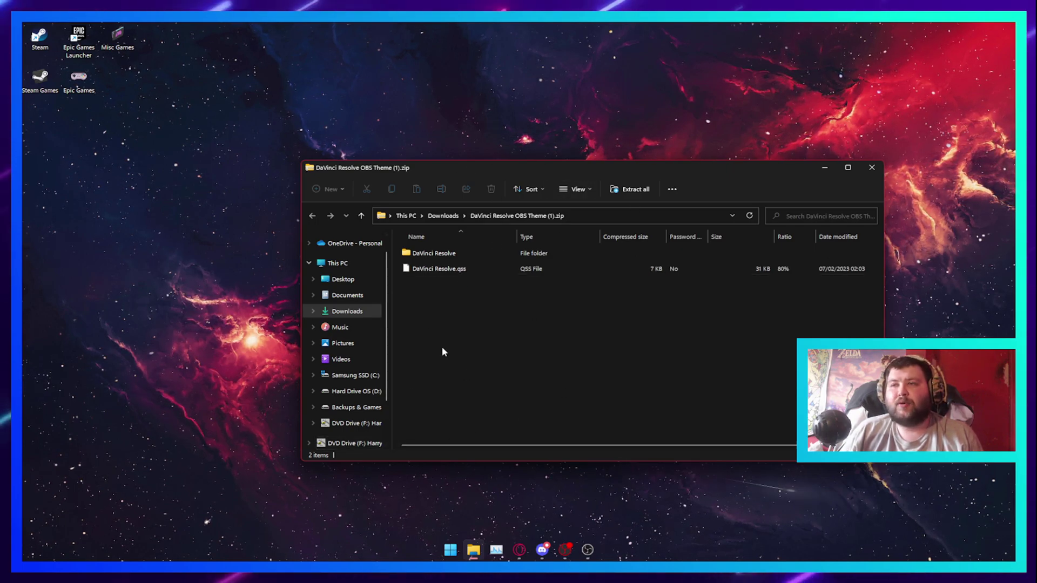
Step: Open This PC in a new window and go into Program Files on the C: drive
right_click(337, 264)
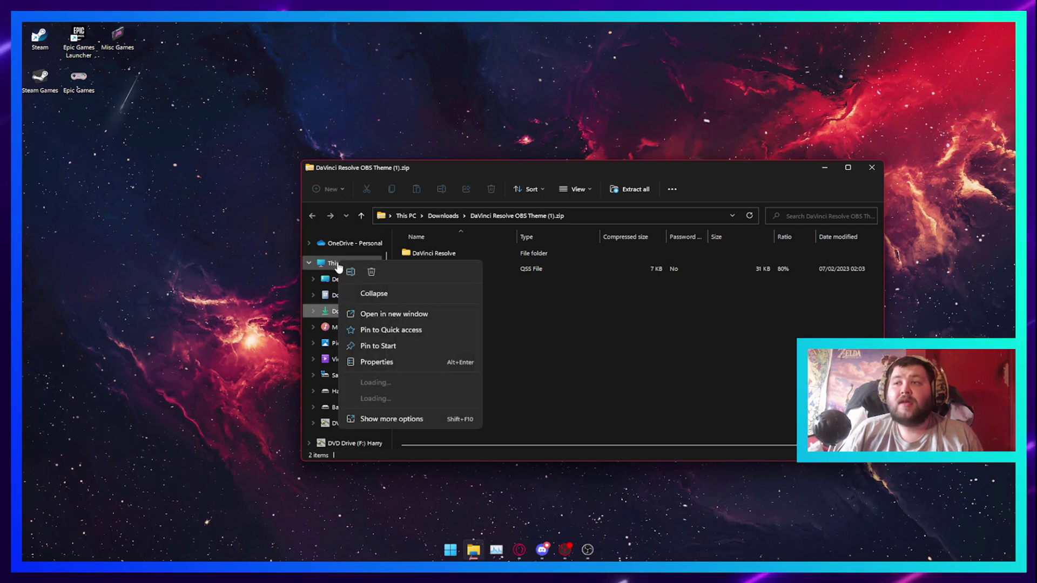
click(369, 314)
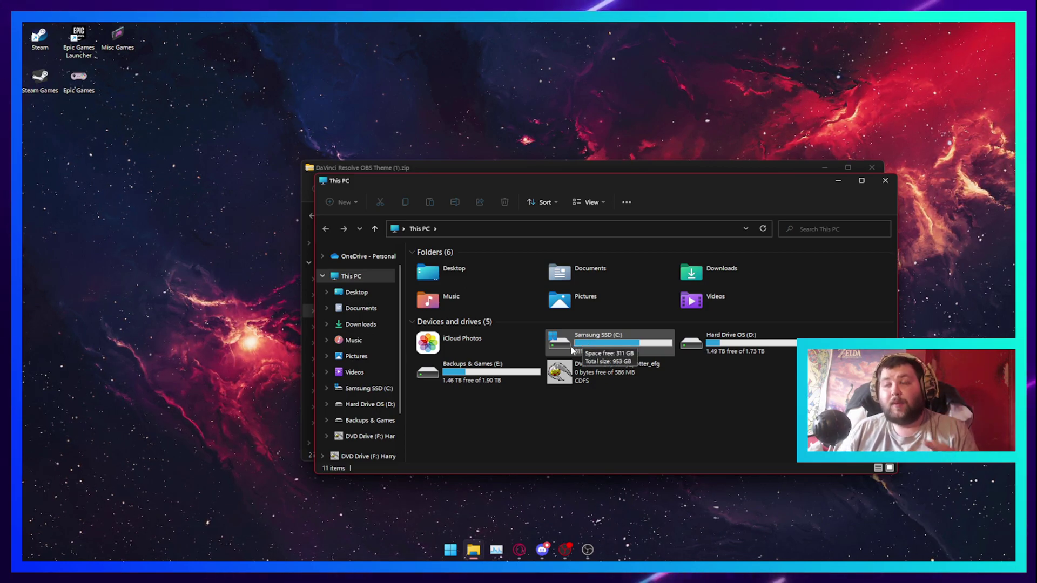
double_click(573, 350)
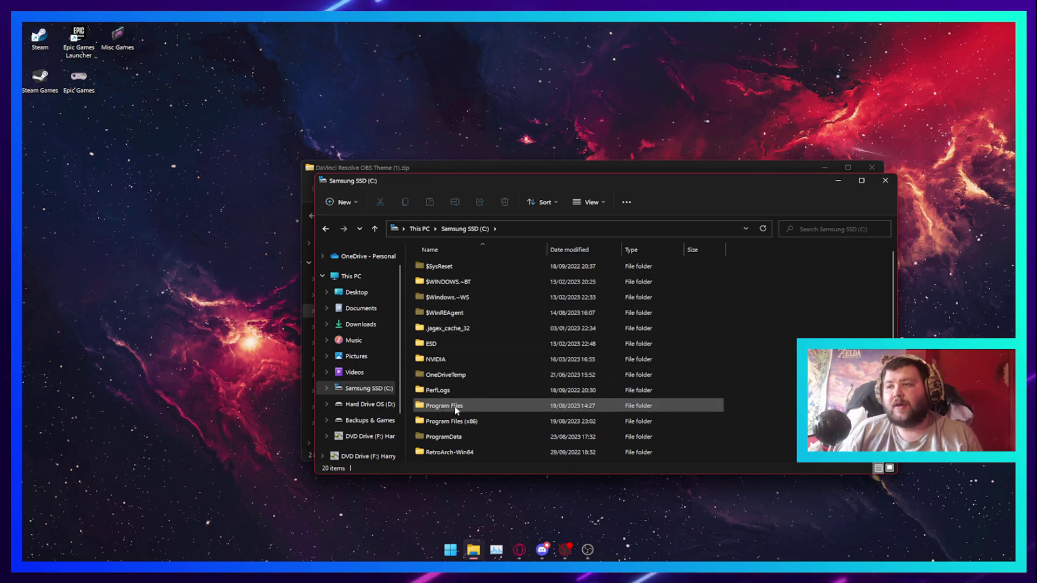
click(454, 408)
double_click(454, 409)
scroll(446, 316, down, 5)
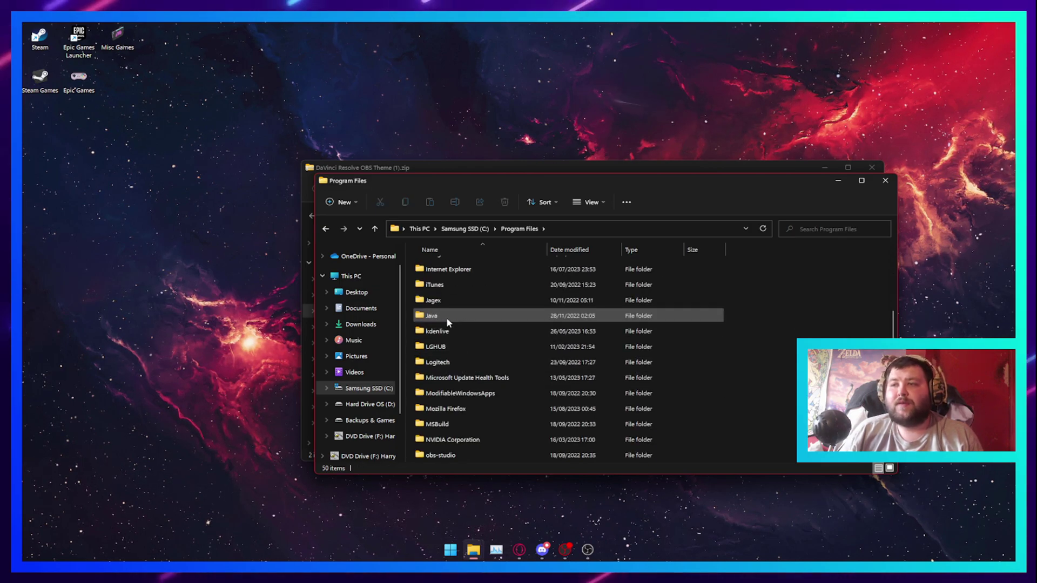
scroll(452, 345, down, 1)
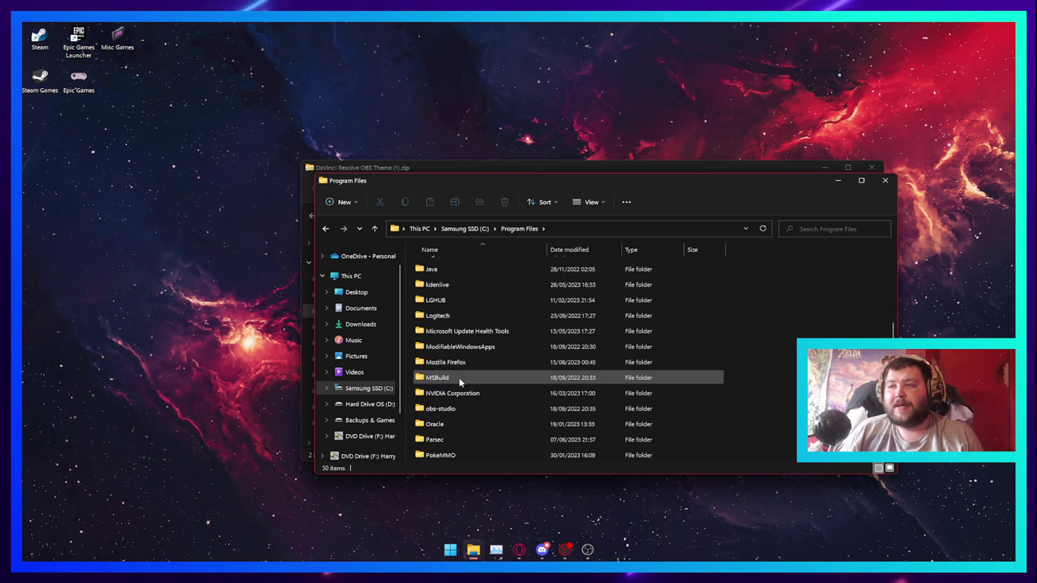
Step: Navigate through obs-studio > data > obs-studio to the themes folder
double_click(455, 409)
double_click(440, 283)
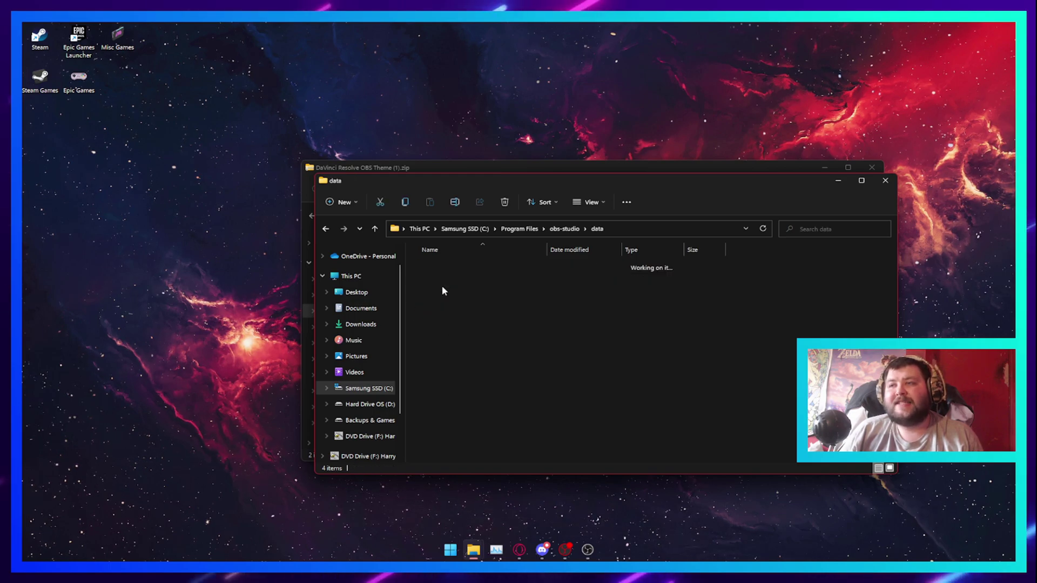
click(447, 316)
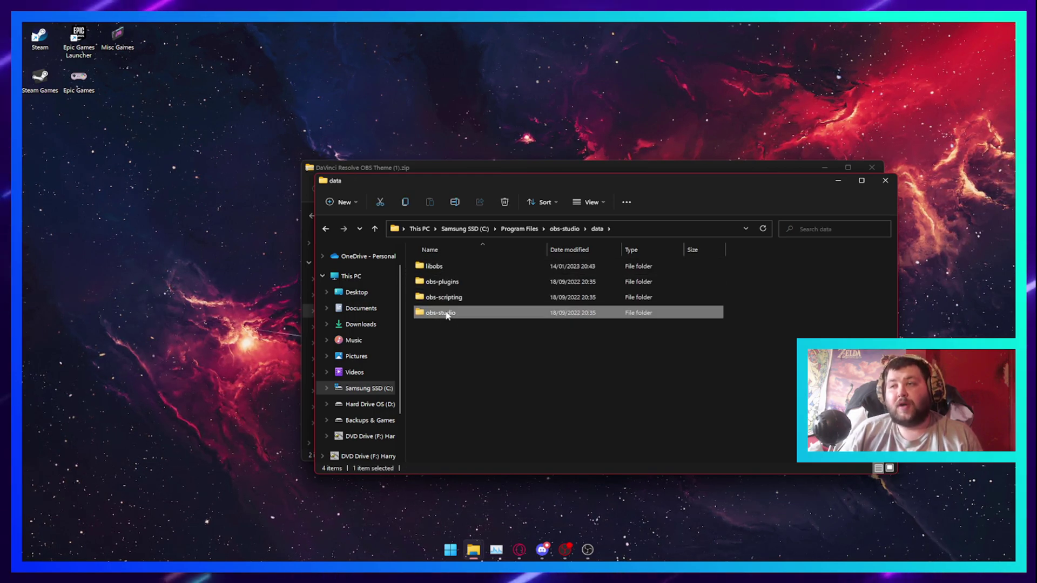
double_click(447, 316)
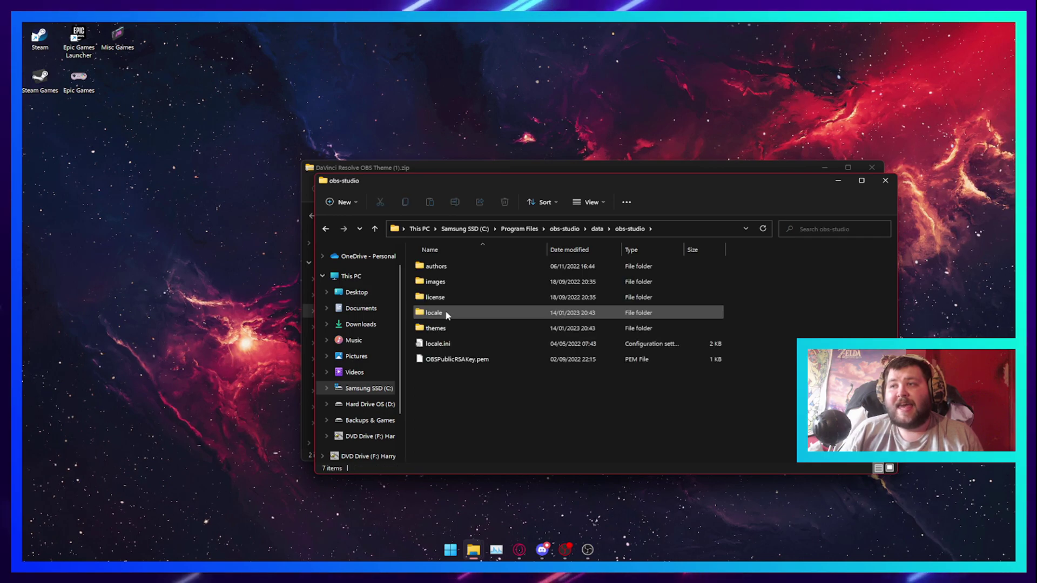
double_click(442, 331)
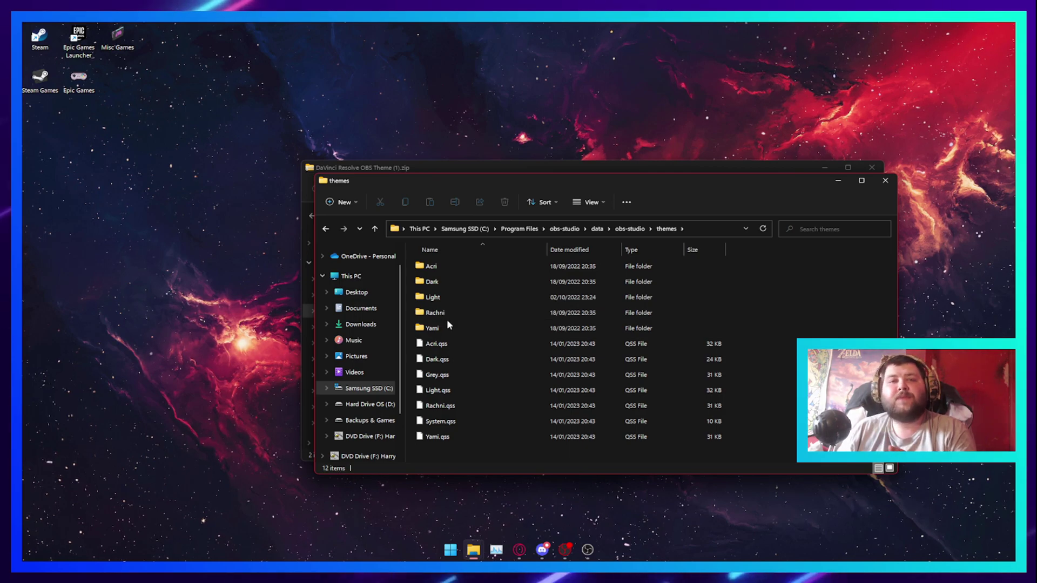
Step: Copy the DaVinci Resolve folder and DaVinci Resolve.qss into the themes folder, granting admin permission
click(588, 551)
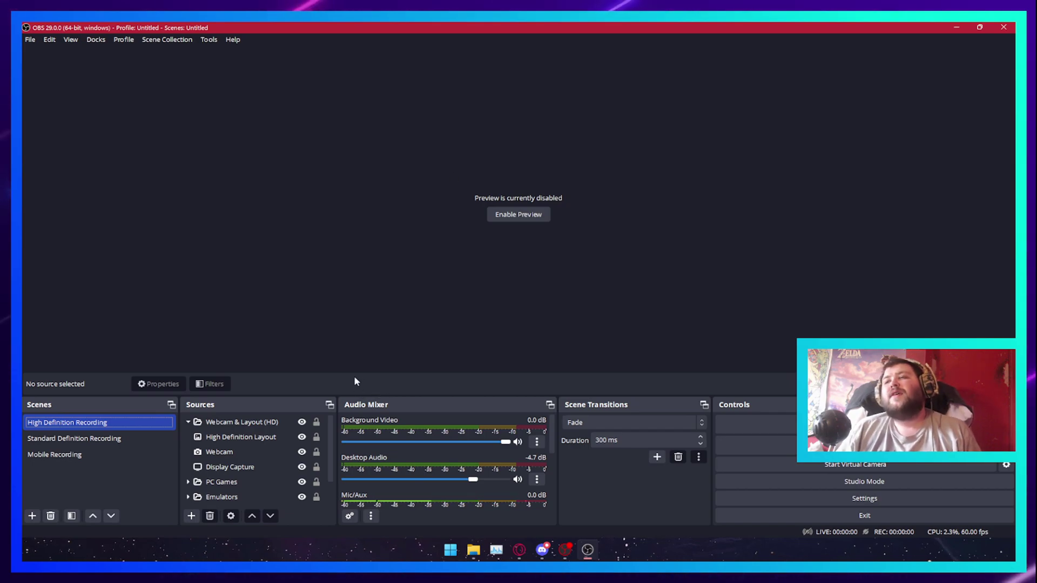
click(956, 27)
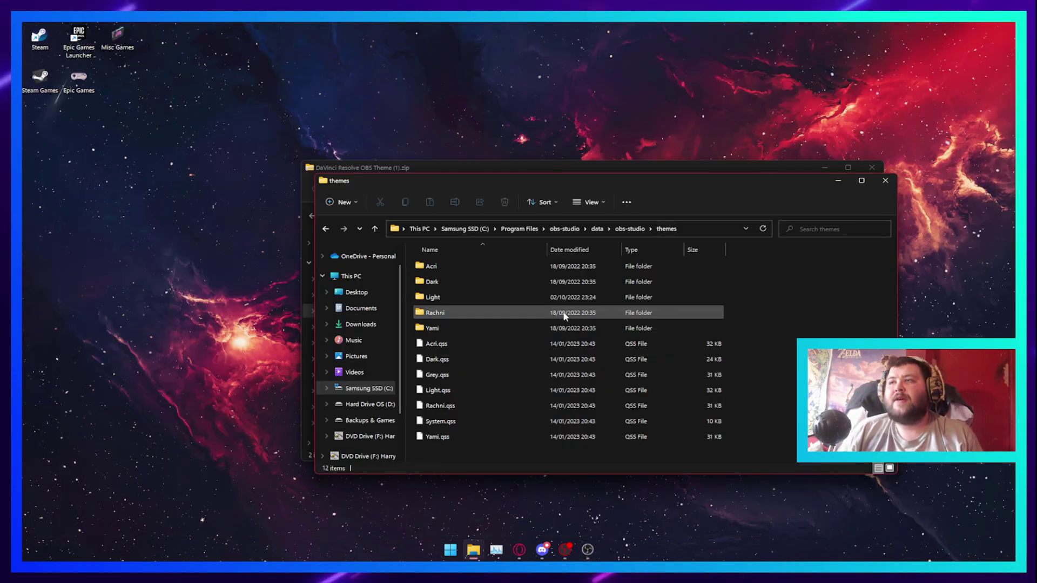
drag(484, 175, 666, 248)
drag(451, 329, 659, 486)
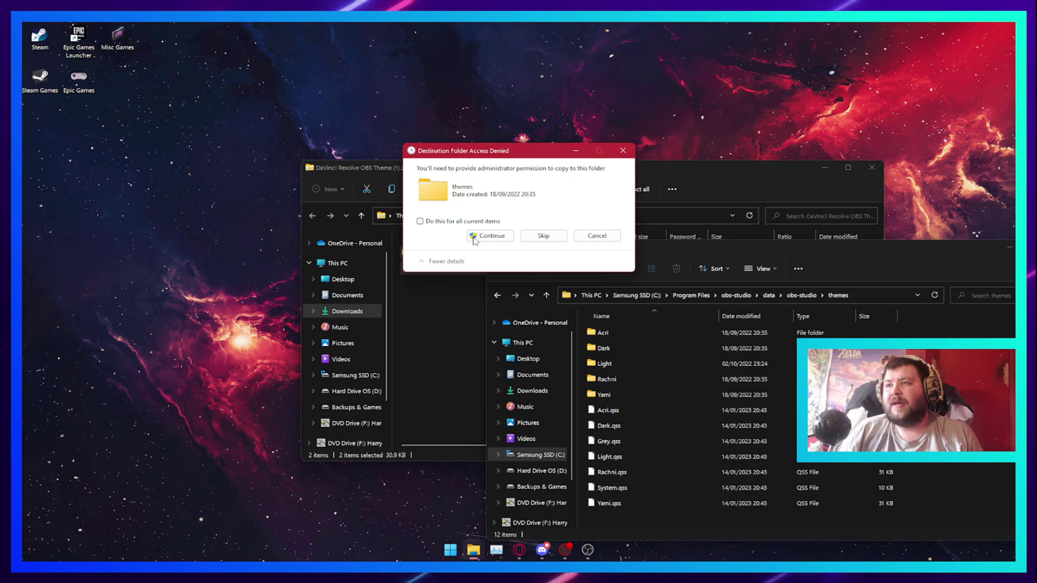
click(489, 236)
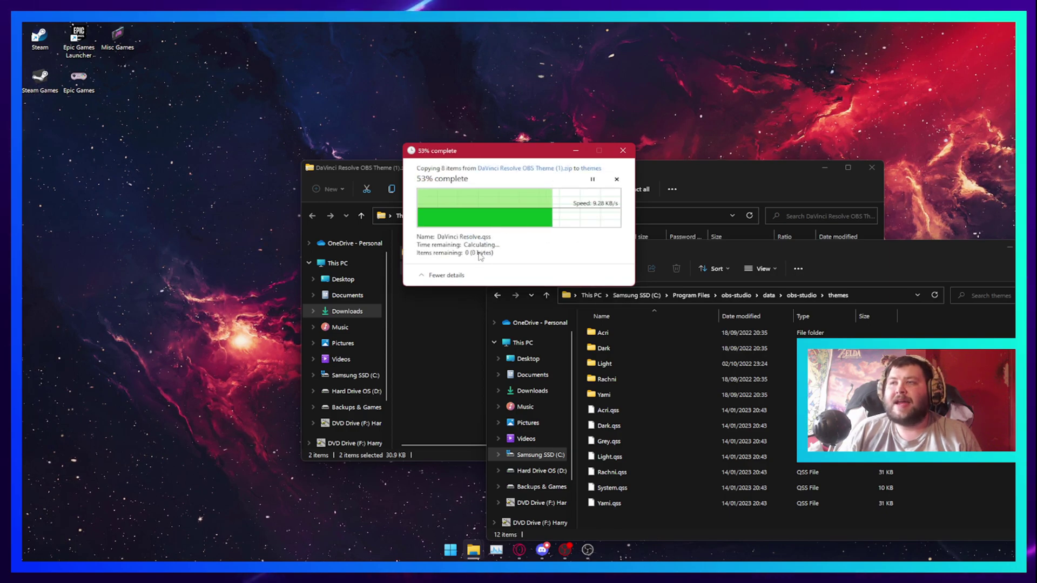
Step: Close the themes and zip Explorer windows and launch OBS Studio
drag(542, 259, 290, 174)
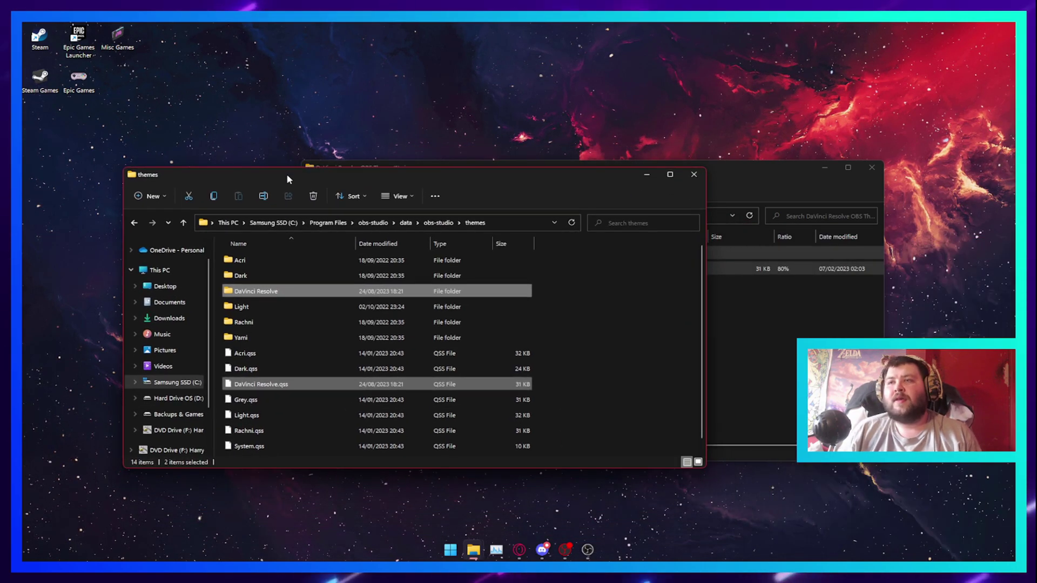
click(694, 174)
click(862, 167)
click(587, 550)
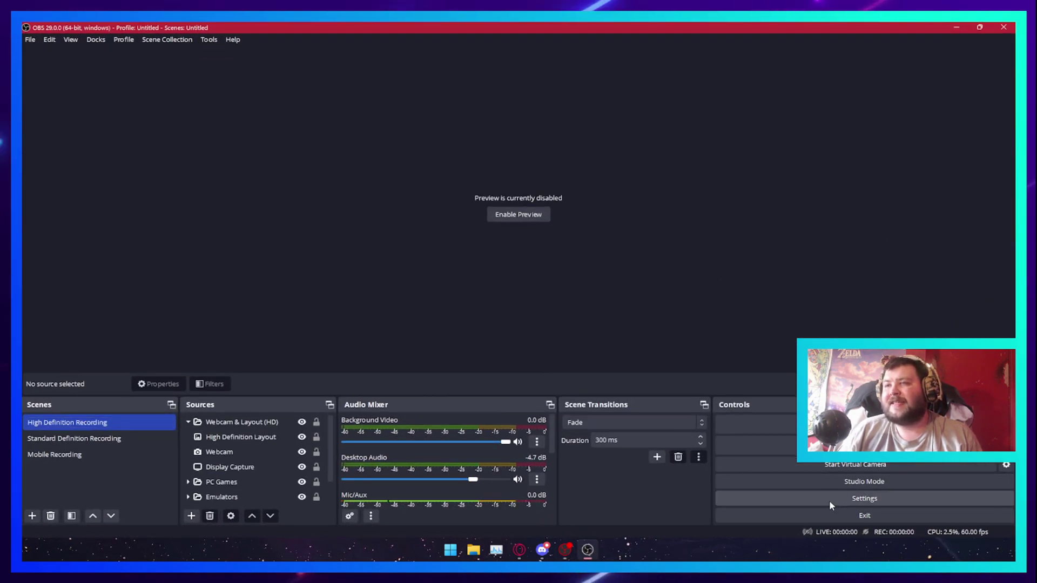
Step: Choose DaVinci Resolve as the theme in Settings > General, apply it, and confirm
click(829, 496)
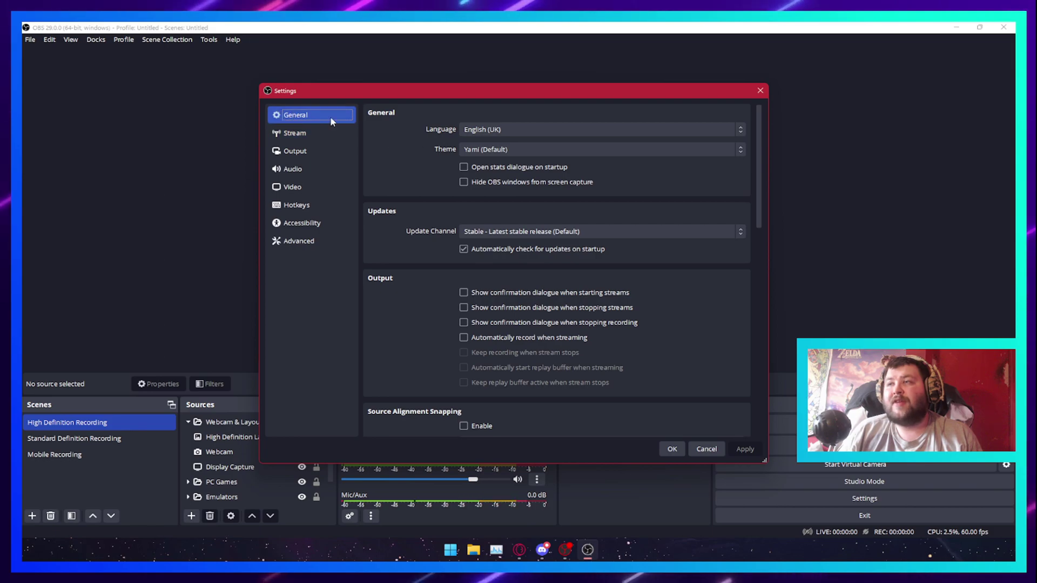
click(499, 151)
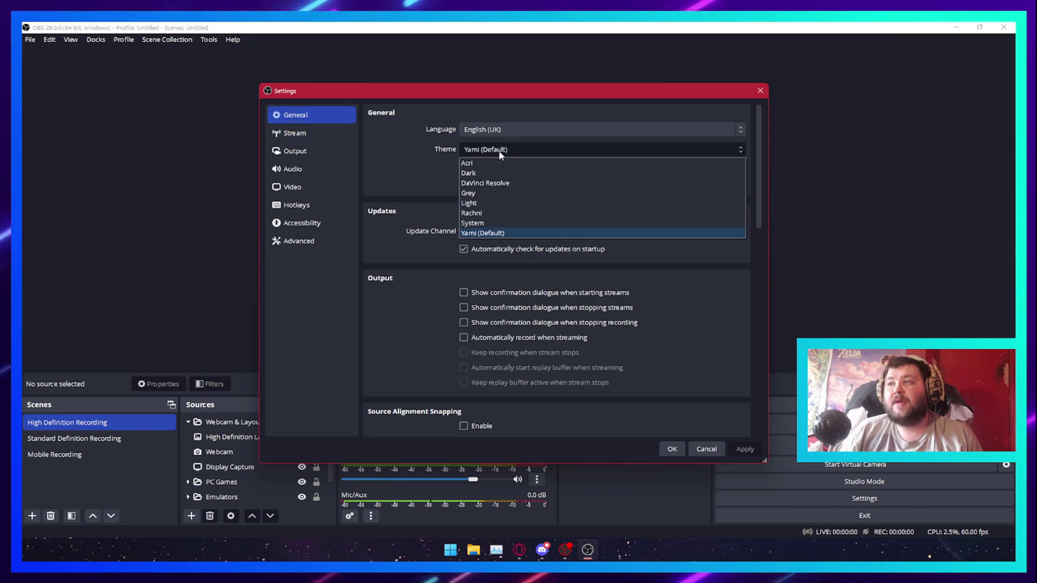
click(489, 183)
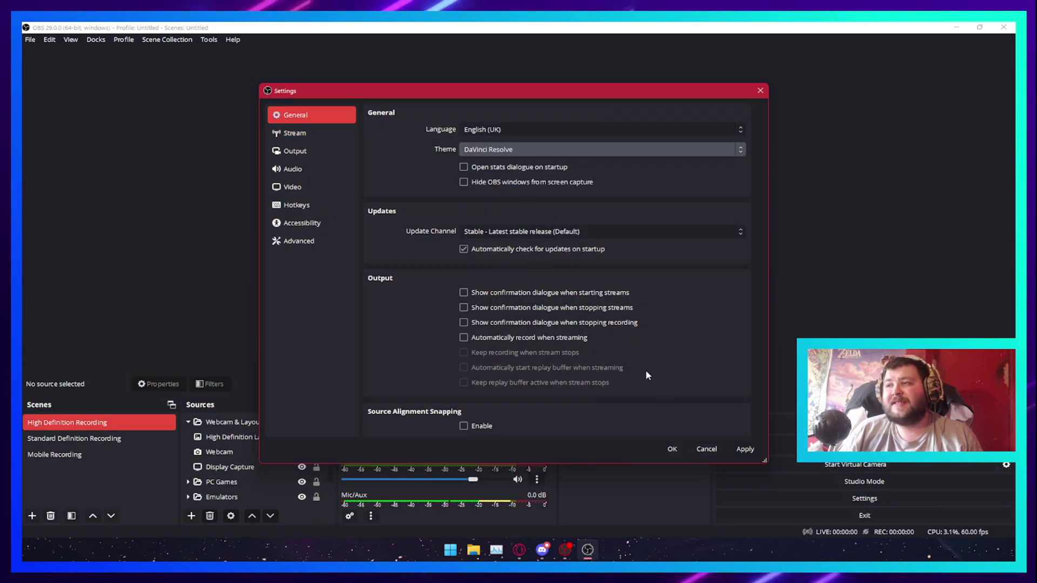
click(743, 447)
click(668, 451)
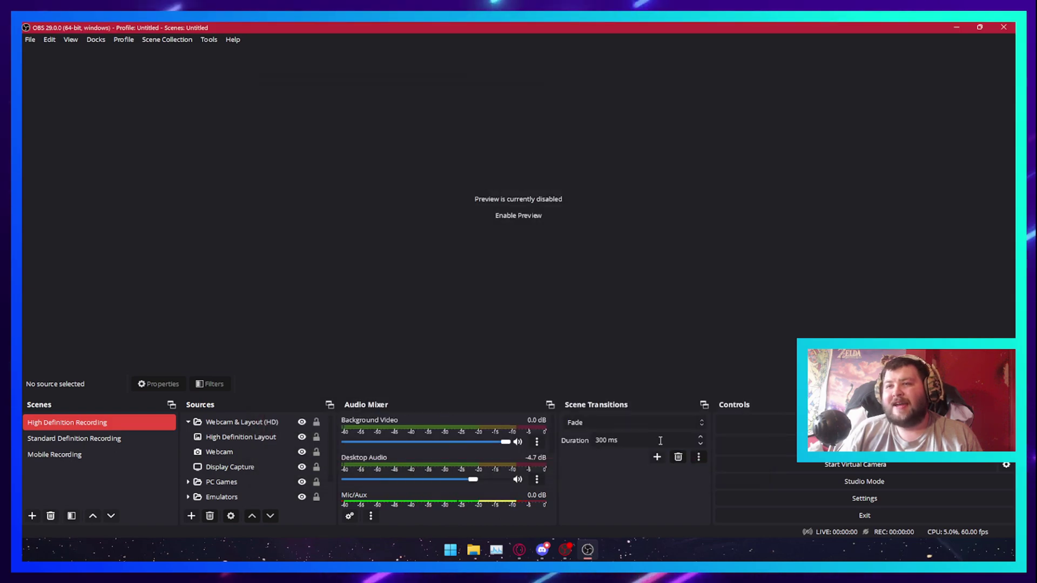